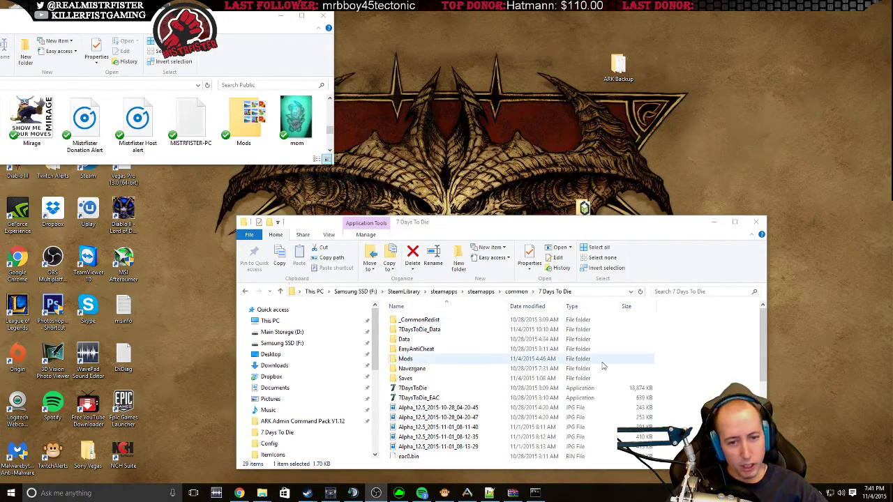
Open the ItemIconTest folder inside the Mods folder of the 7 Days To Die directory
right_click(666, 361)
mouse_move(687, 338)
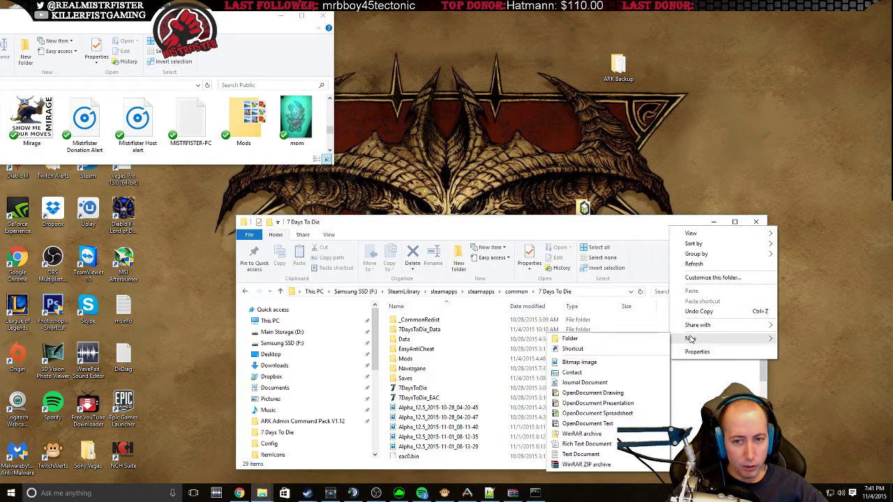
left_click(414, 360)
left_click(411, 360)
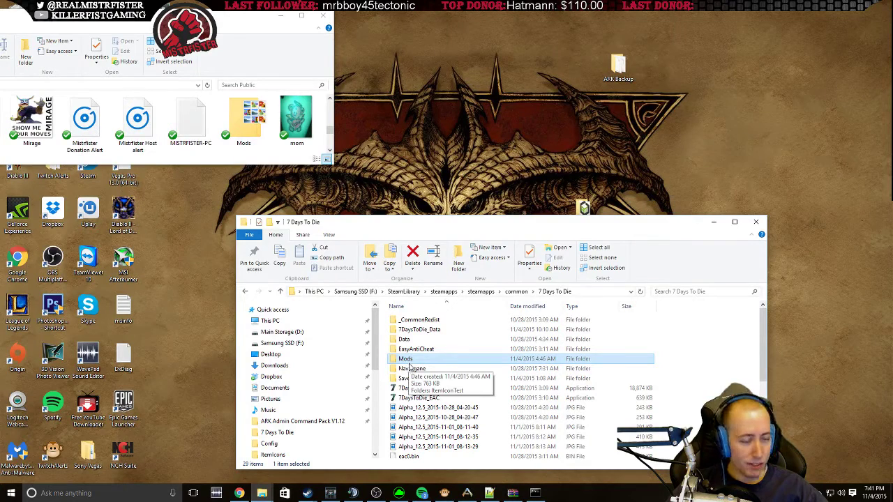
double_click(410, 361)
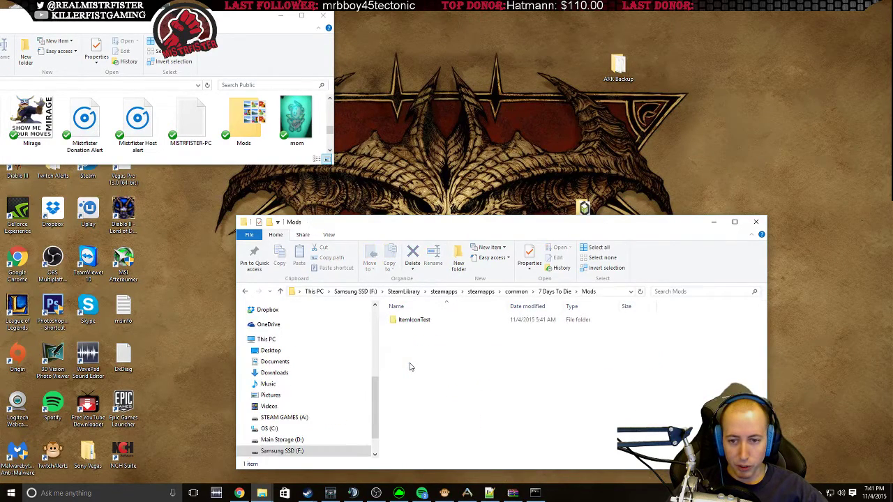
double_click(424, 323)
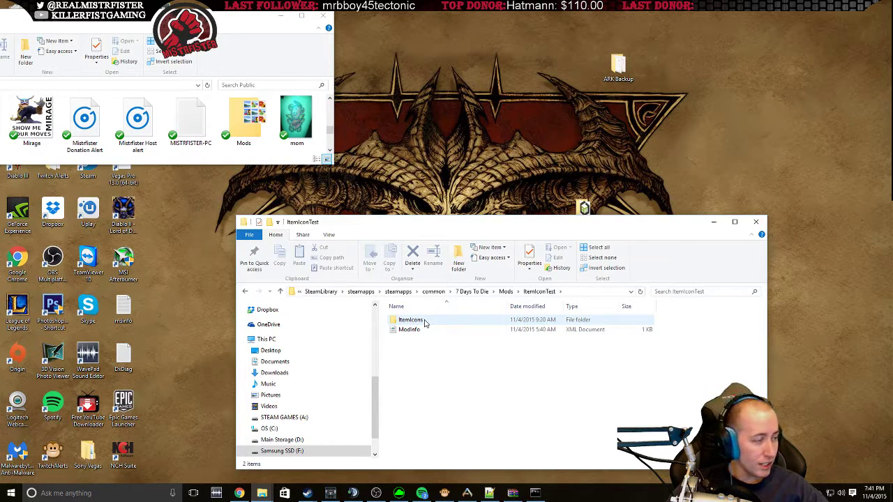
Open the ModInfo XML file in Notepad++ to review its mod name, description, author, version and website entries, and close the editor
left_click(405, 329)
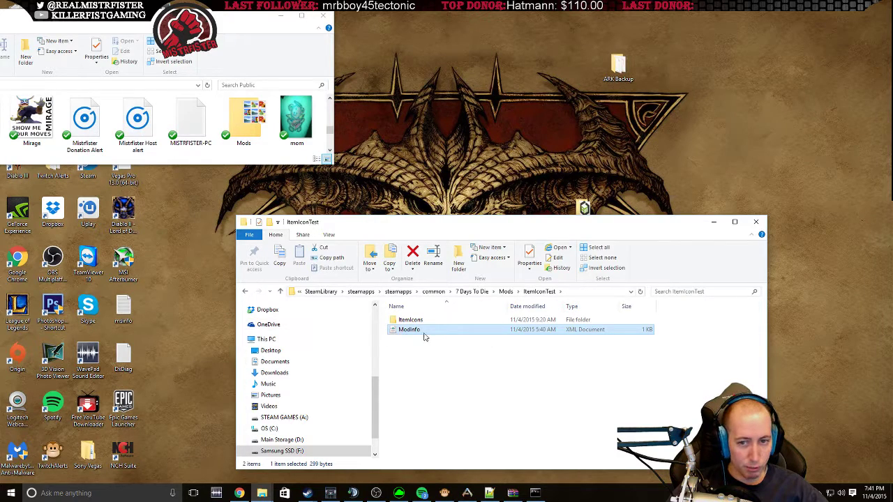
right_click(423, 333)
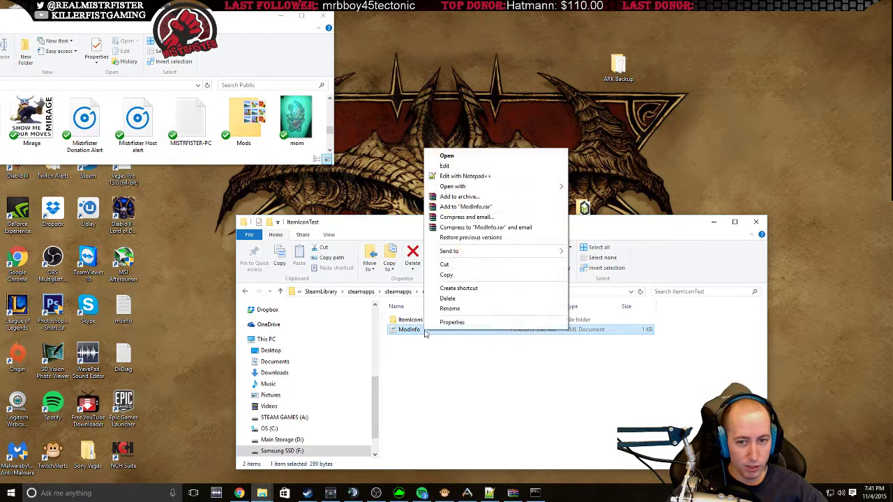
left_click(467, 177)
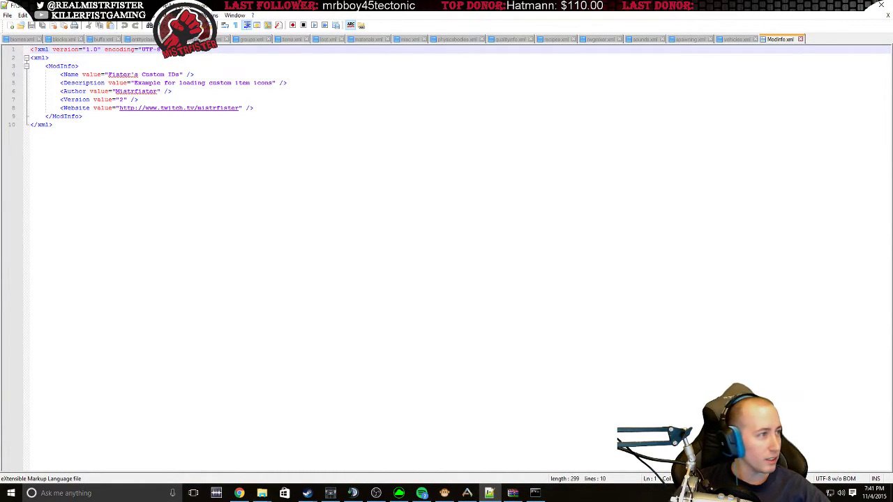
left_click_drag(176, 5, 284, 87)
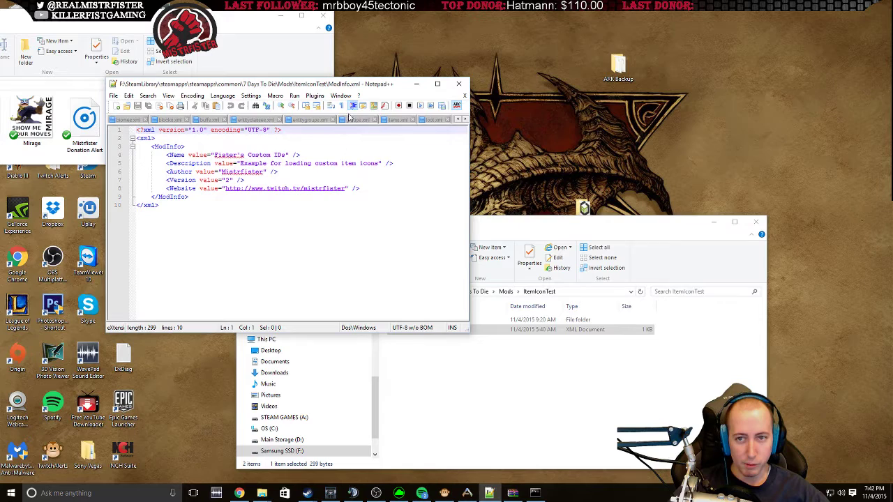
left_click(460, 83)
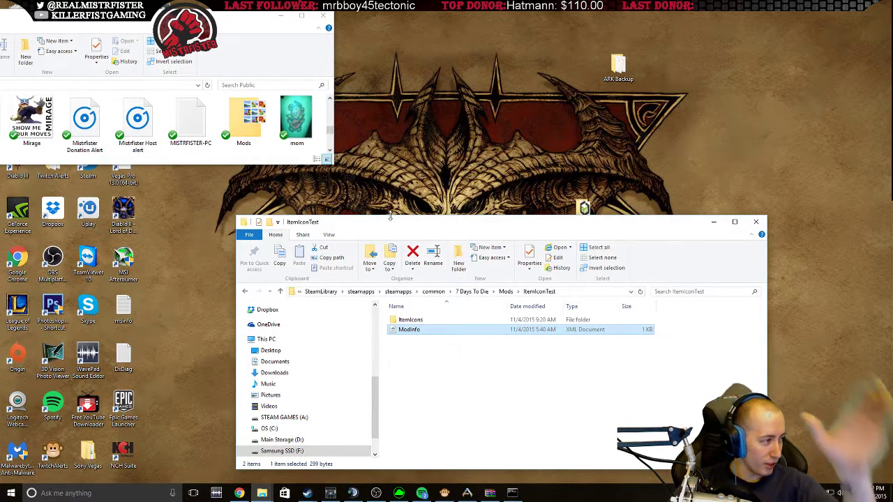
Open the ItemIcons folder and rename the 118x80 text document to 116x80
double_click(414, 320)
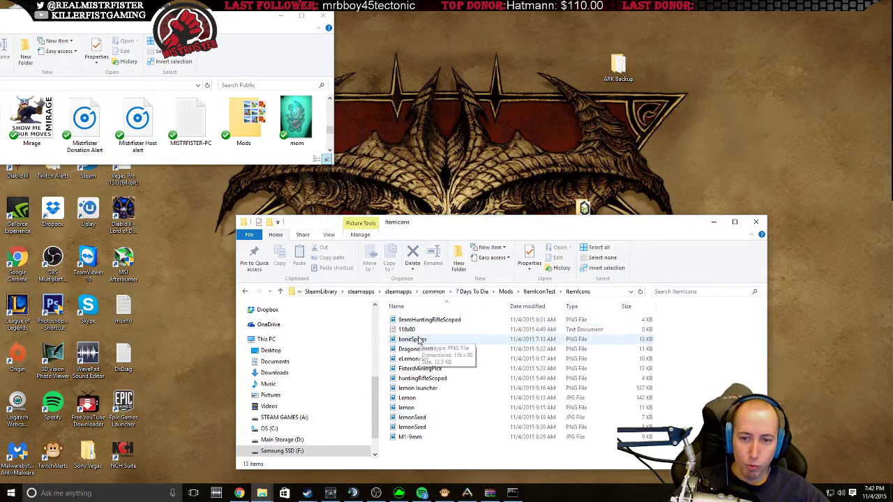
left_click(422, 330)
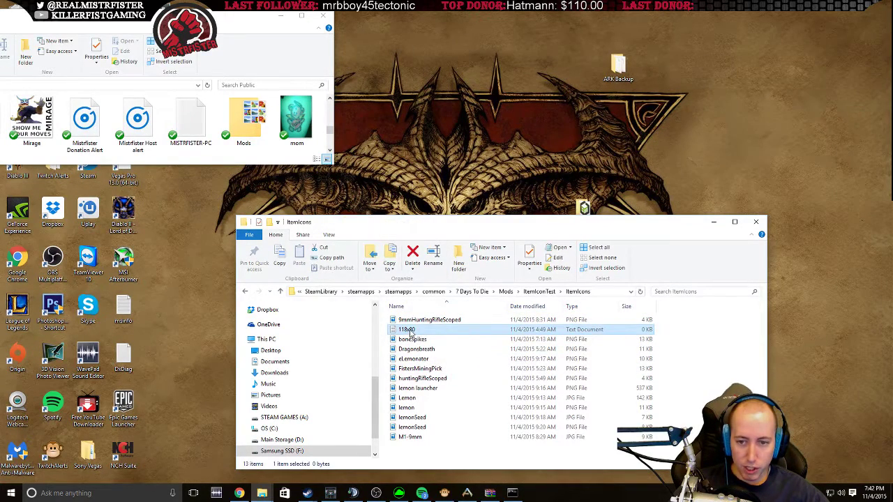
left_click(408, 331)
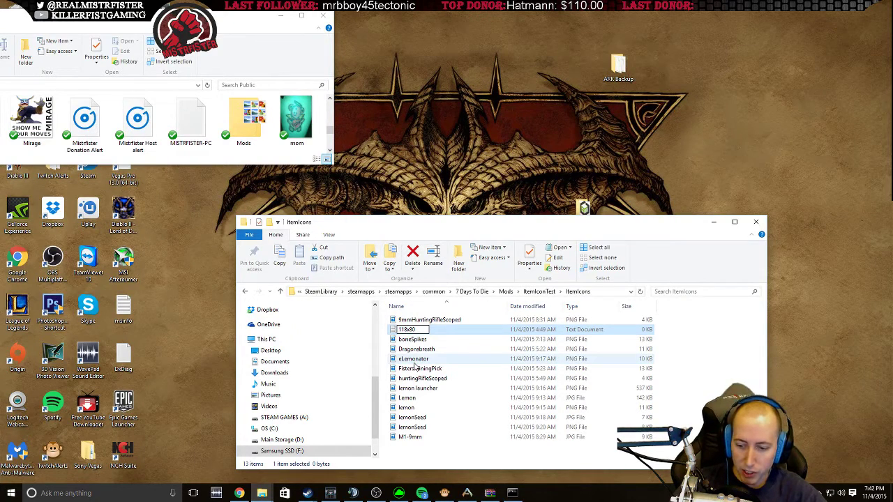
key("Return")
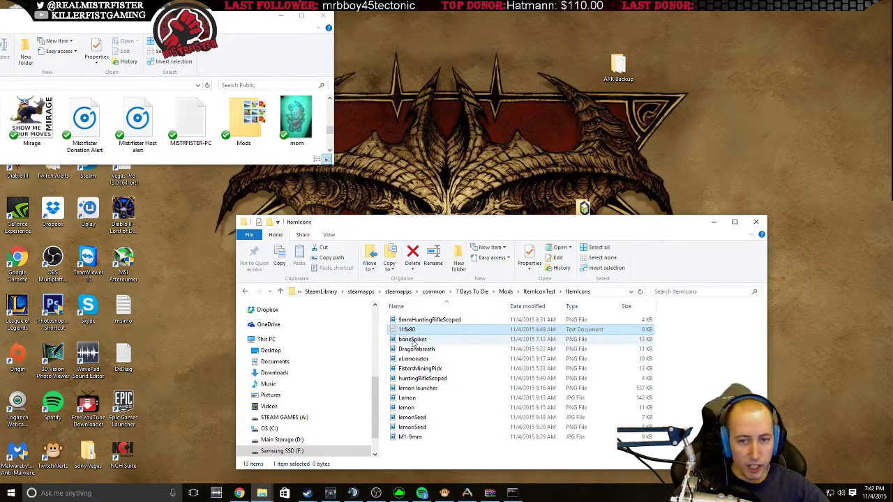
Delete the three JPG files Lemon, lemonSeed and M1-9mm from the ItemIcons folder
left_click(498, 398)
left_click(500, 417, "ctrl")
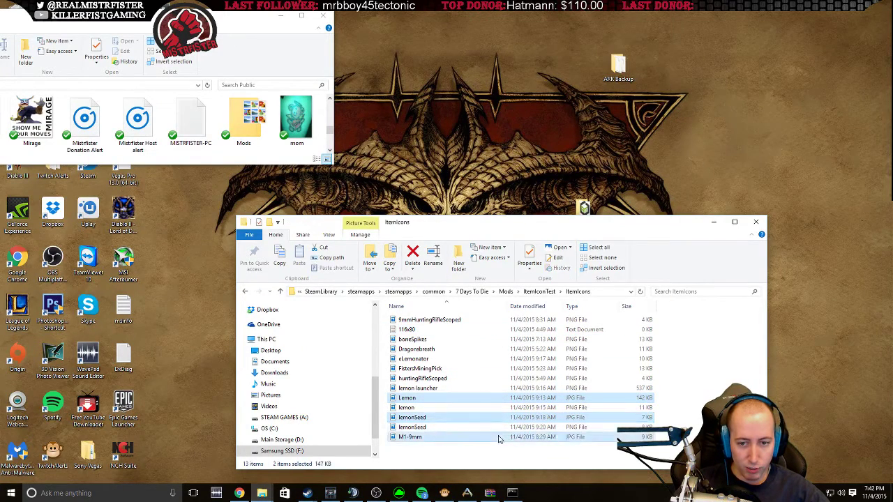
key("Delete")
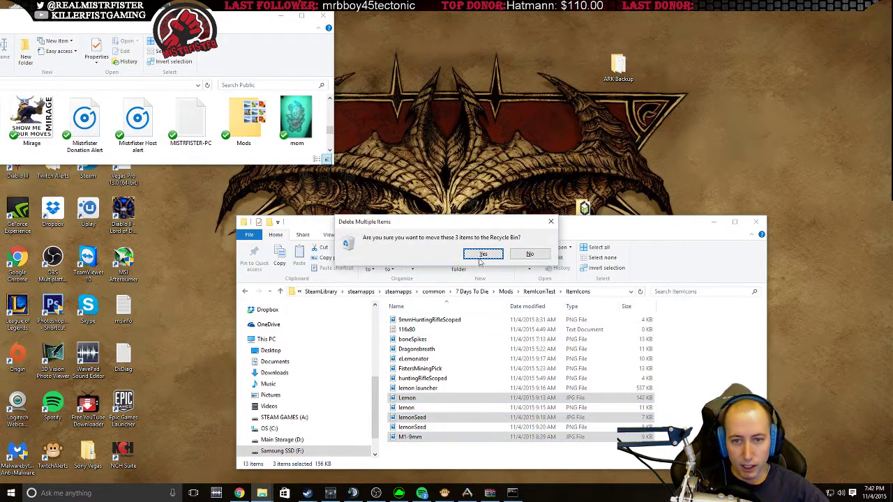
left_click(481, 253)
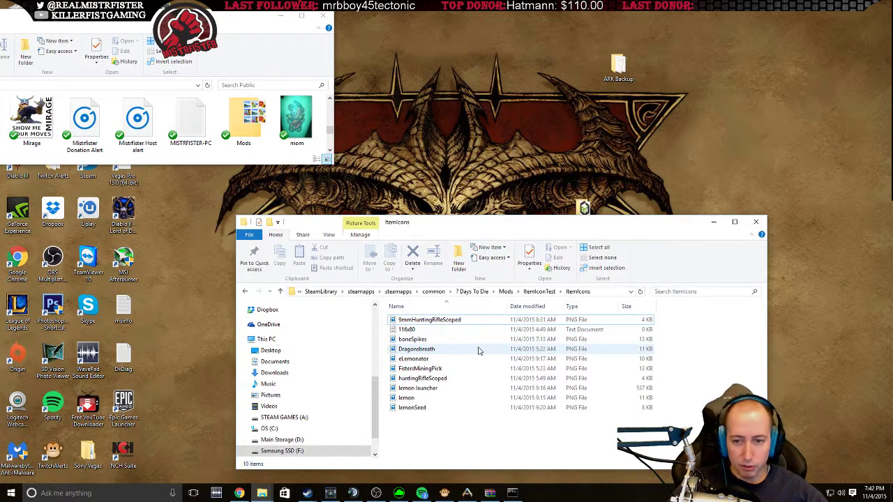
Delete the oversized lemon launcher PNG file from the ItemIcons folder
left_click(447, 392)
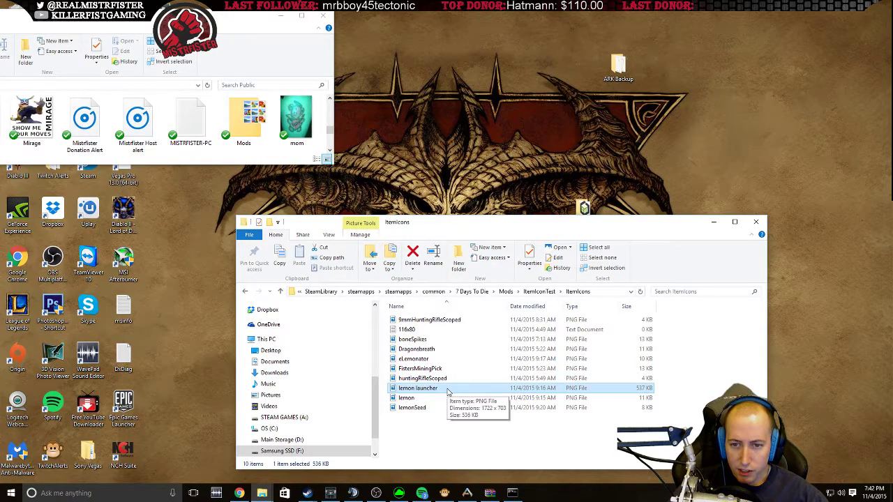
right_click(419, 387)
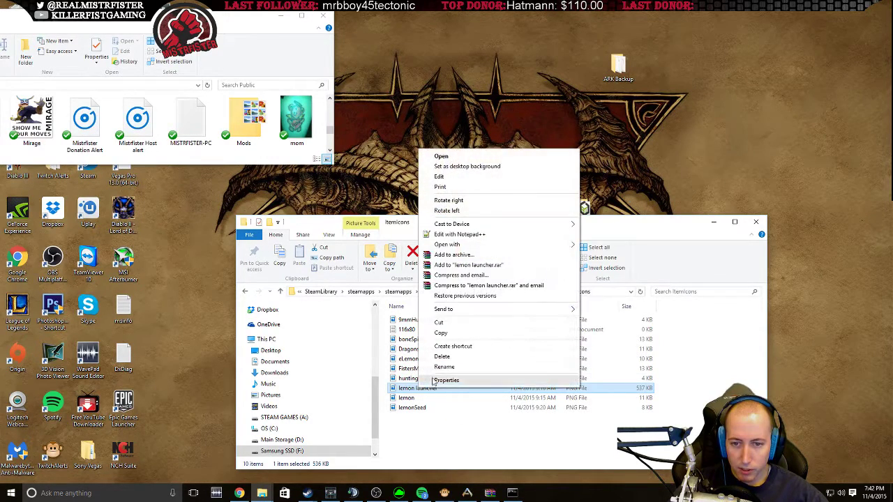
left_click(444, 357)
left_click(477, 267)
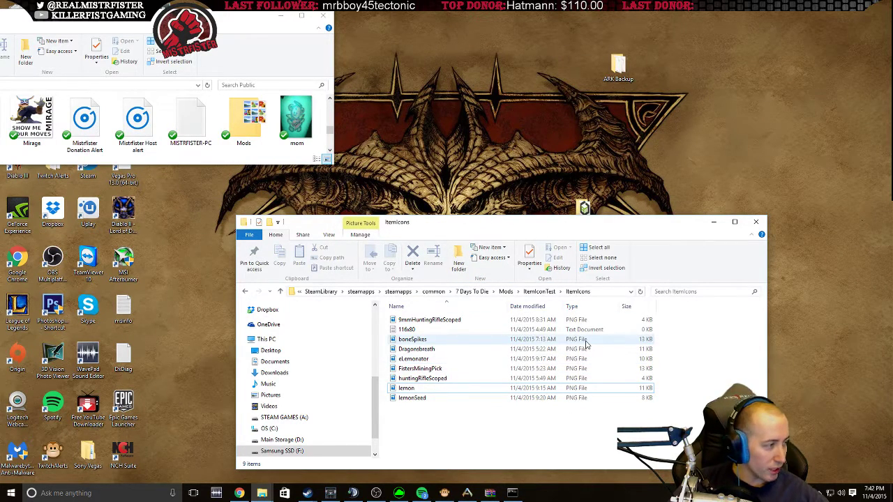
View the FistersMiningPick icon image up close in the photo viewer and close it
left_click_drag(521, 410, 392, 321)
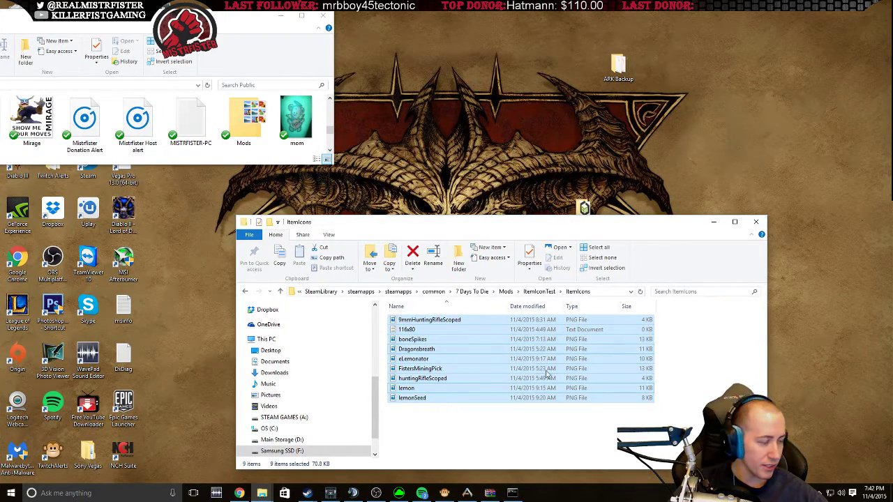
left_click(443, 412)
double_click(414, 373)
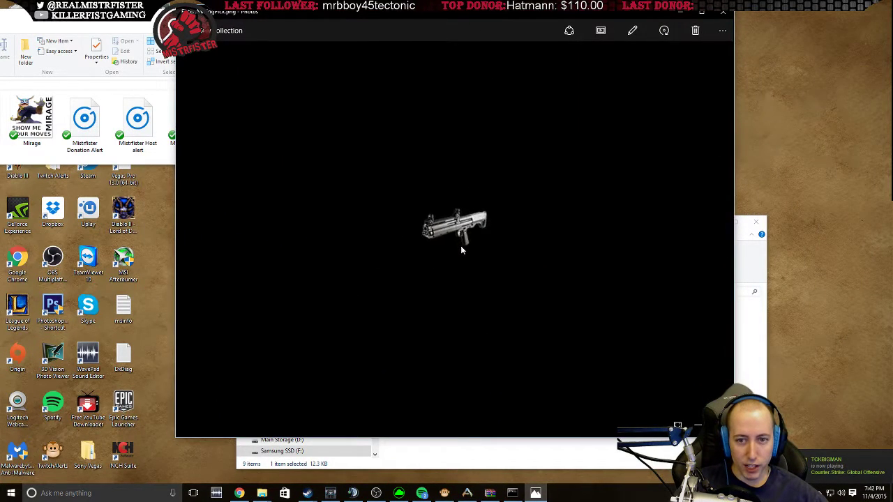
scroll(467, 242, "up", 1)
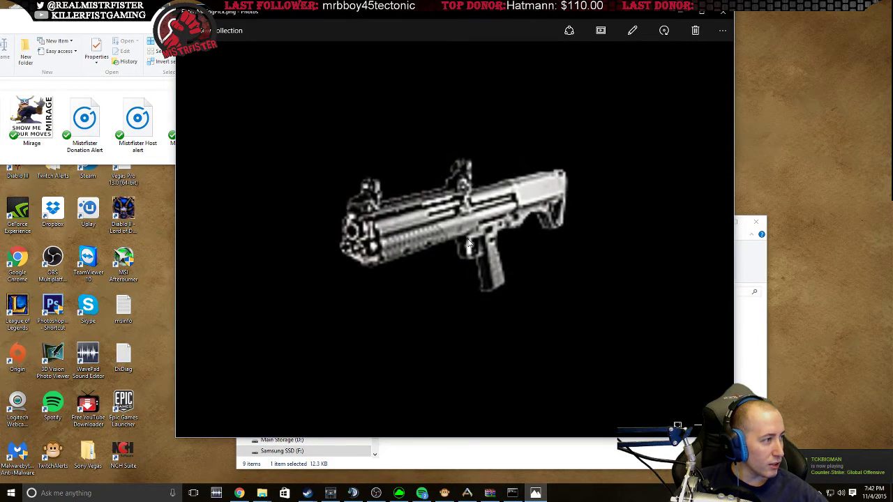
scroll(486, 230, "down", 4)
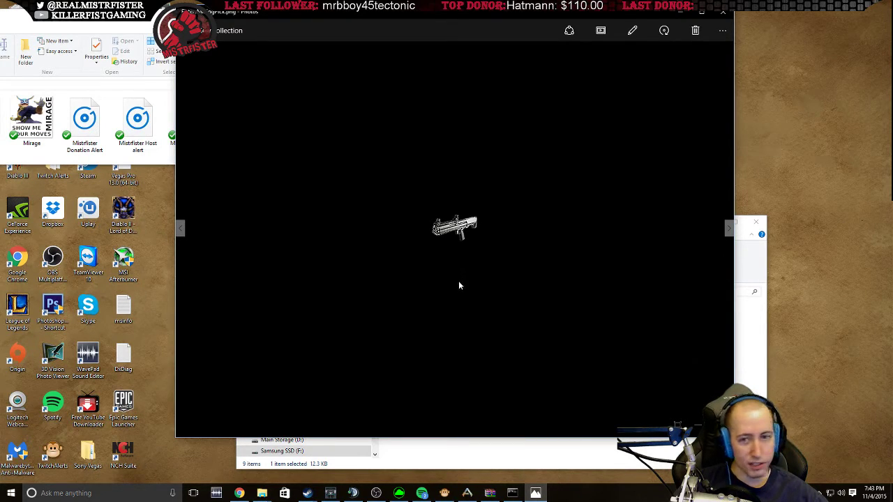
left_click(725, 14)
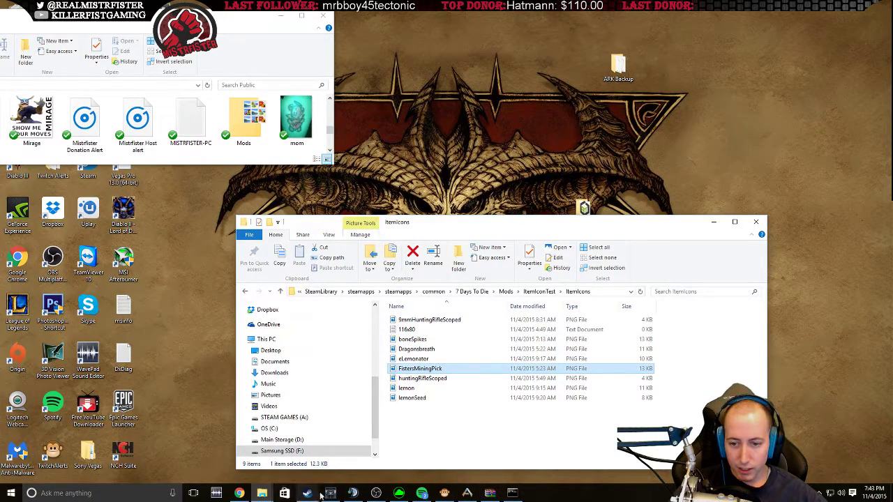
right_click(418, 348)
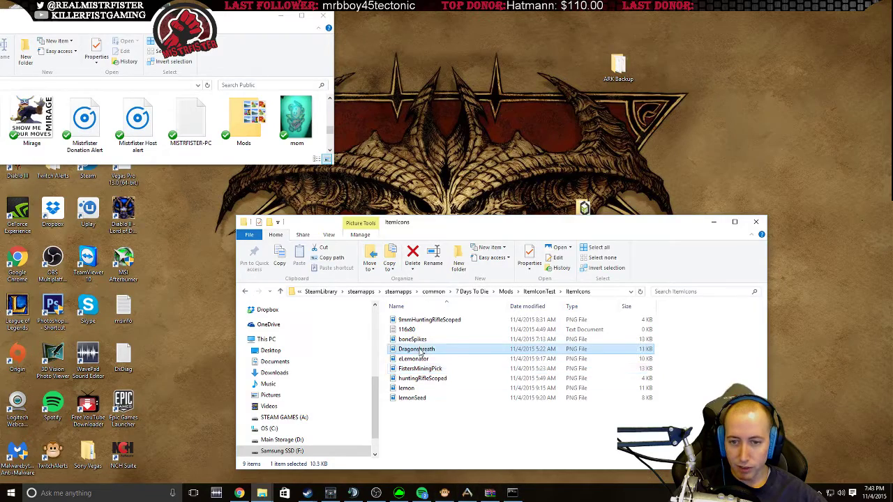
left_click(262, 493)
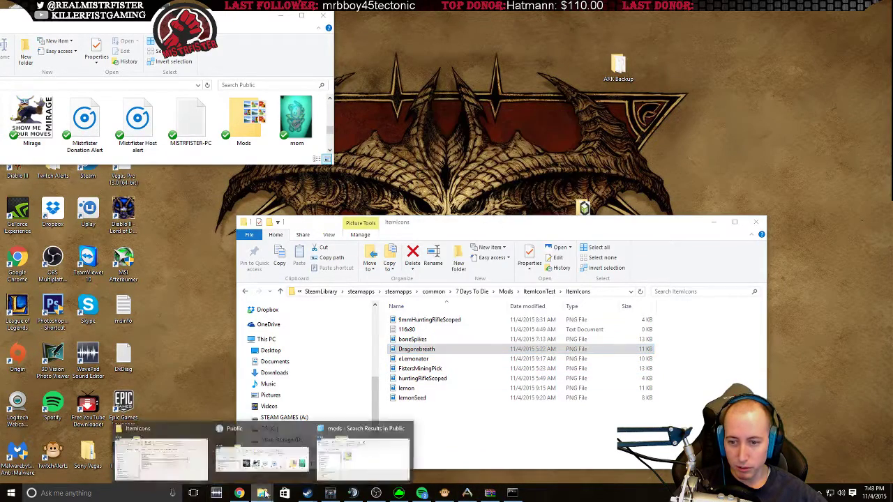
mouse_move(327, 448)
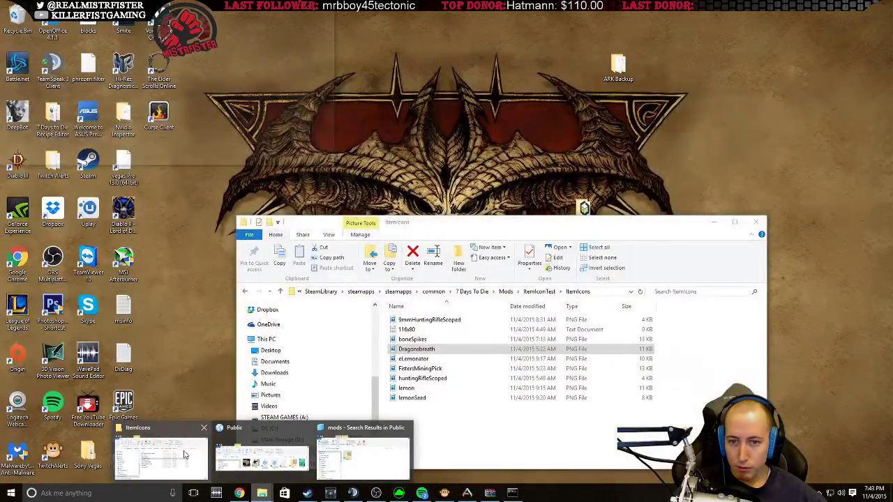
left_click(184, 454)
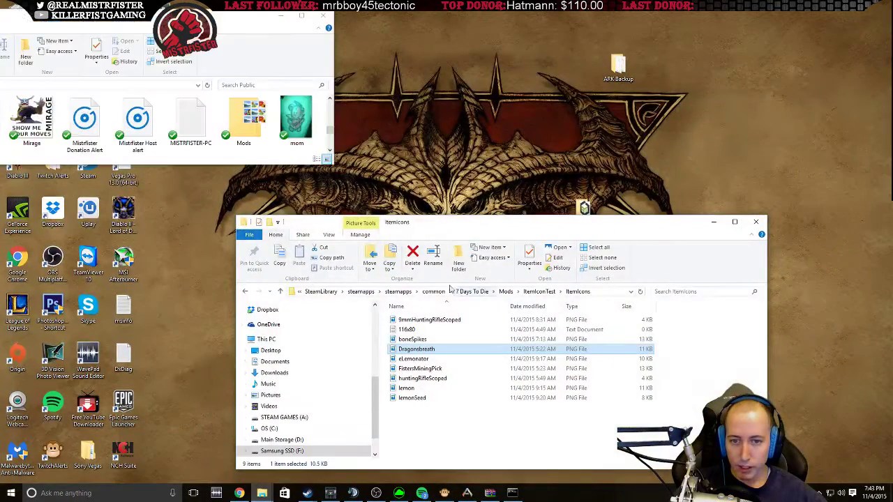
Go to the Data\Config folder of 7 Days To Die and open the items XML file in Notepad++
left_click(472, 291)
left_click(405, 339)
double_click(404, 339)
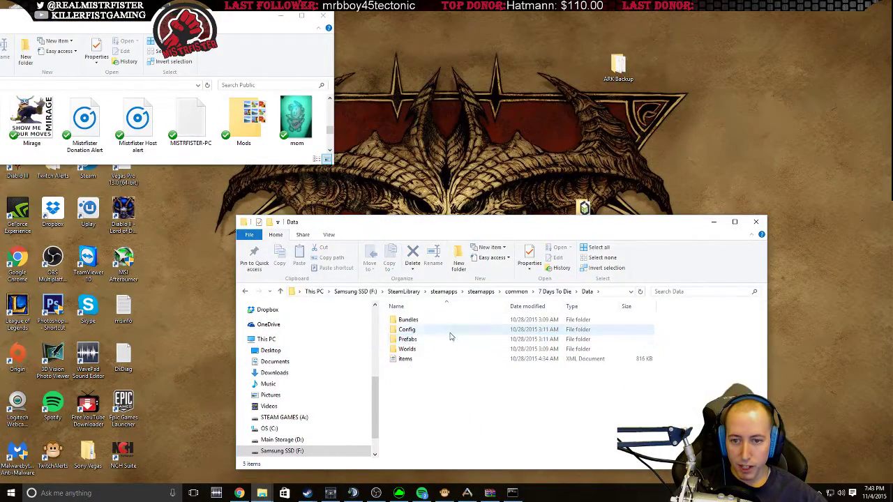
double_click(446, 330)
left_click(408, 378)
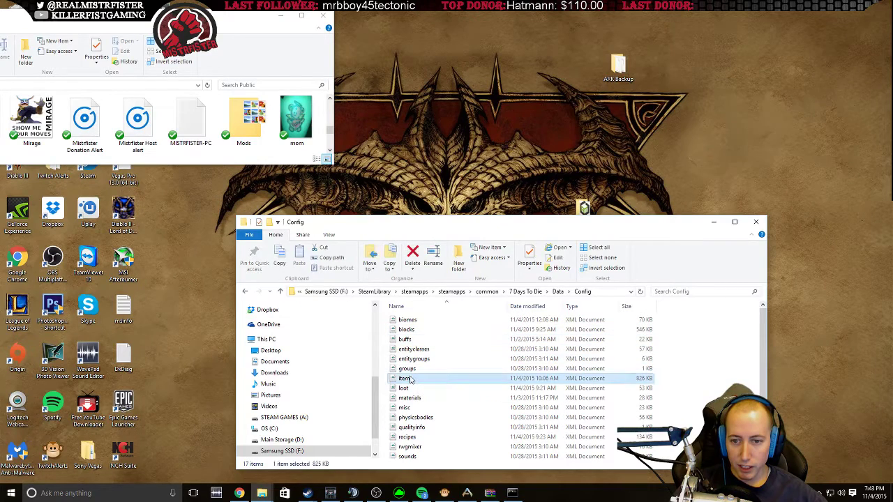
right_click(426, 379)
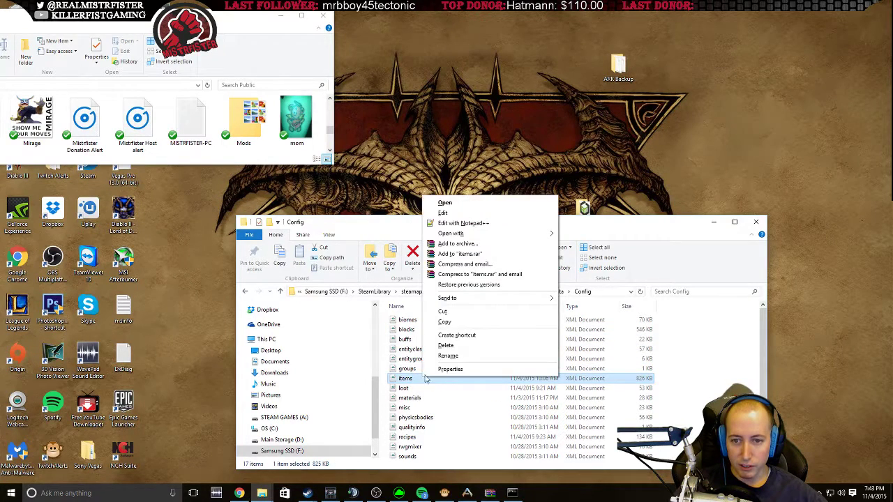
left_click(456, 223)
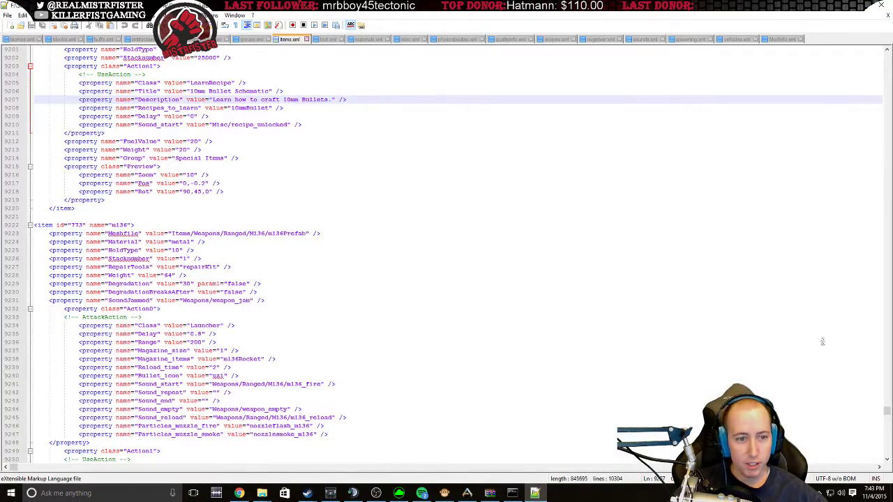
Locate the lemonSeed item entry at the end of items.xml and examine its properties, including CustomIcon
scroll(102, 228, "down", 7)
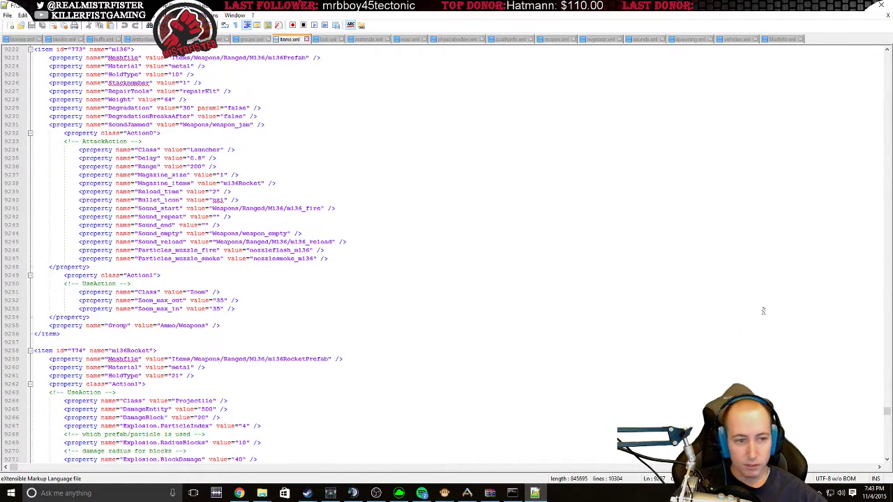
left_click_drag(887, 412, 887, 453)
left_click(143, 301)
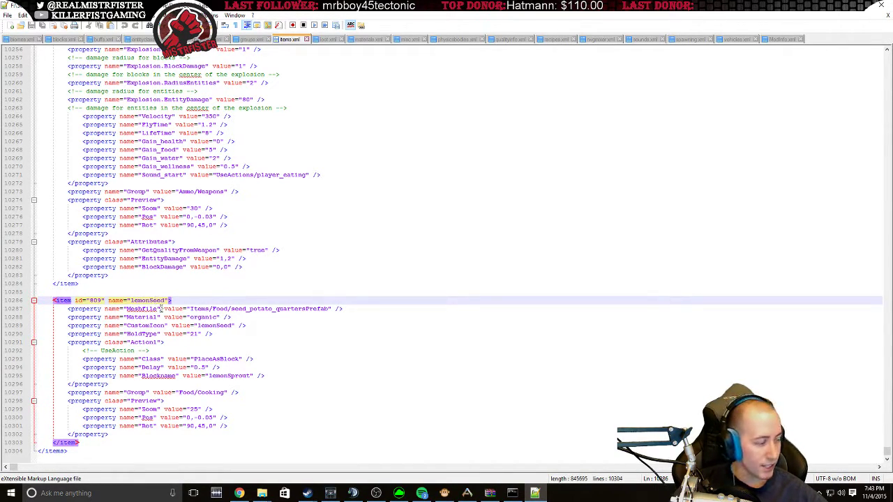
mouse_move(262, 493)
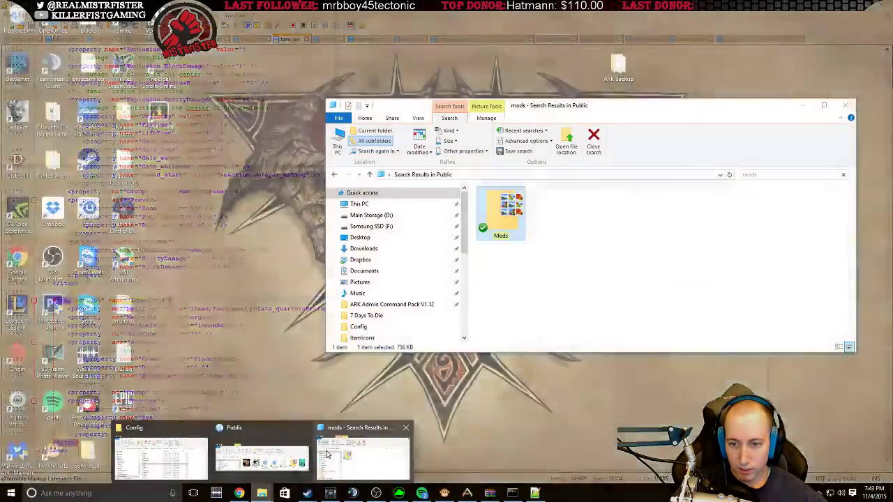
Return to the 7 Days To Die folder, open Mods\ItemIconTest\ItemIcons and select the lemonSeed PNG file
left_click(363, 456)
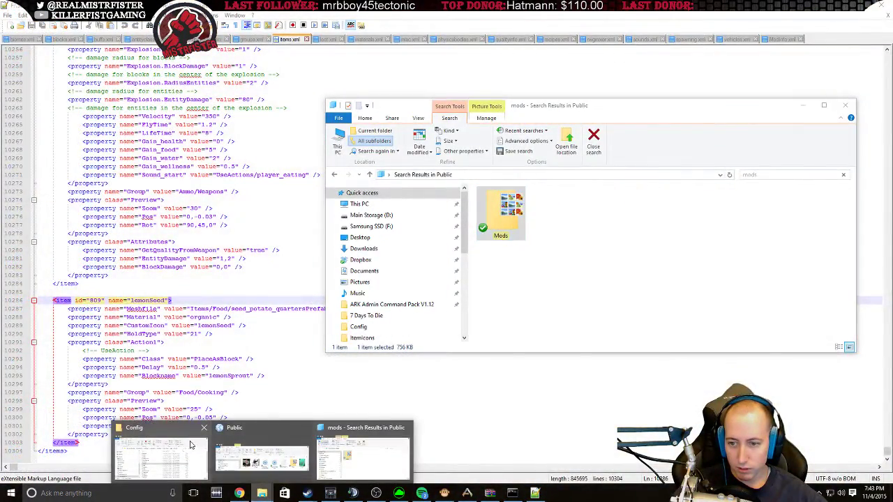
left_click(190, 470)
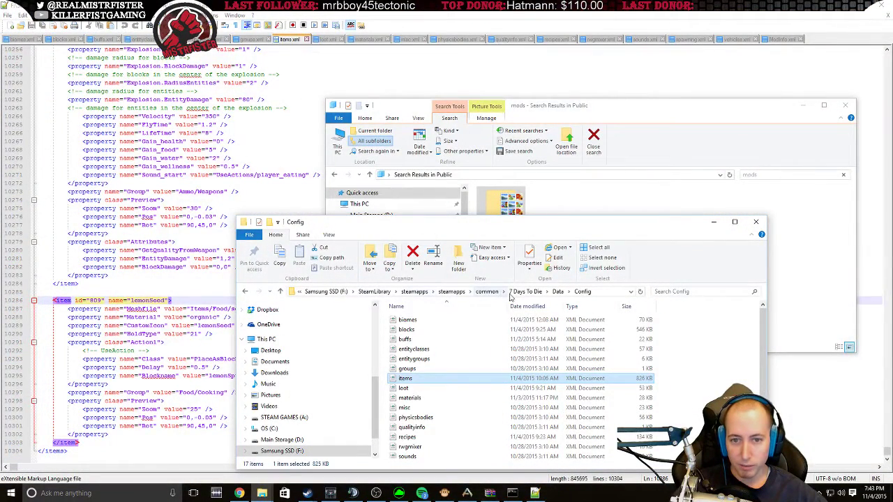
left_click(528, 292)
double_click(410, 359)
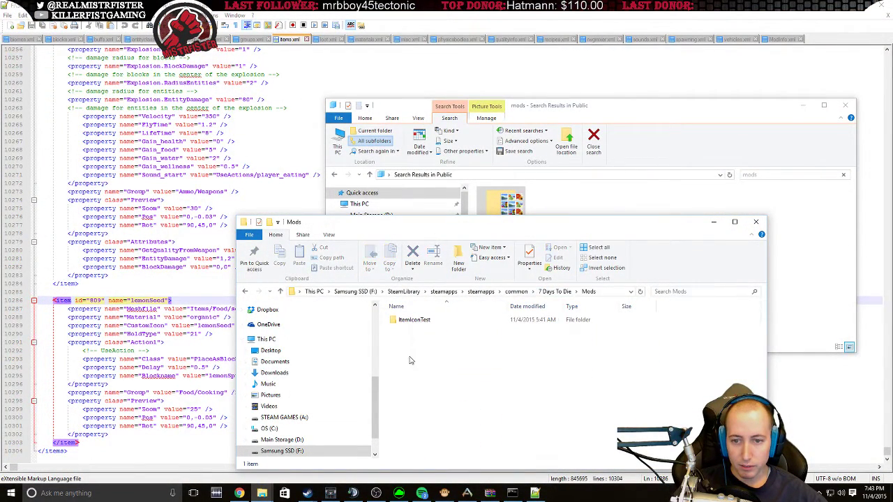
double_click(419, 323)
double_click(419, 322)
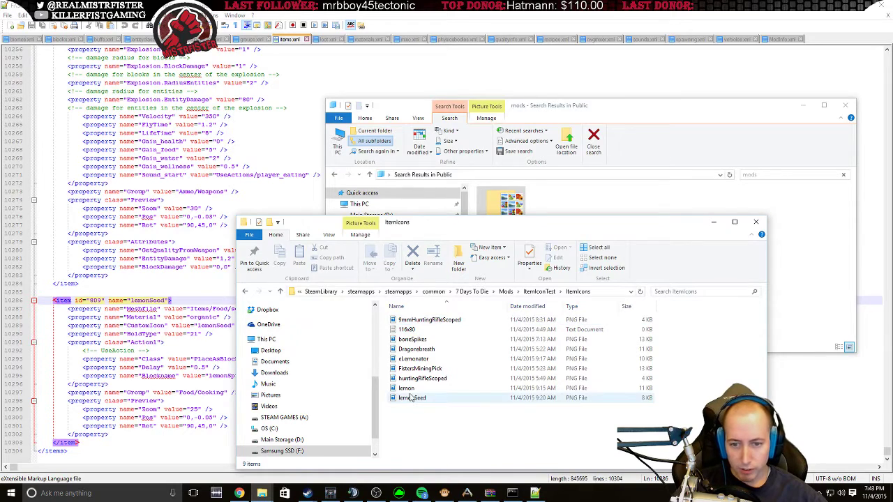
left_click(410, 398)
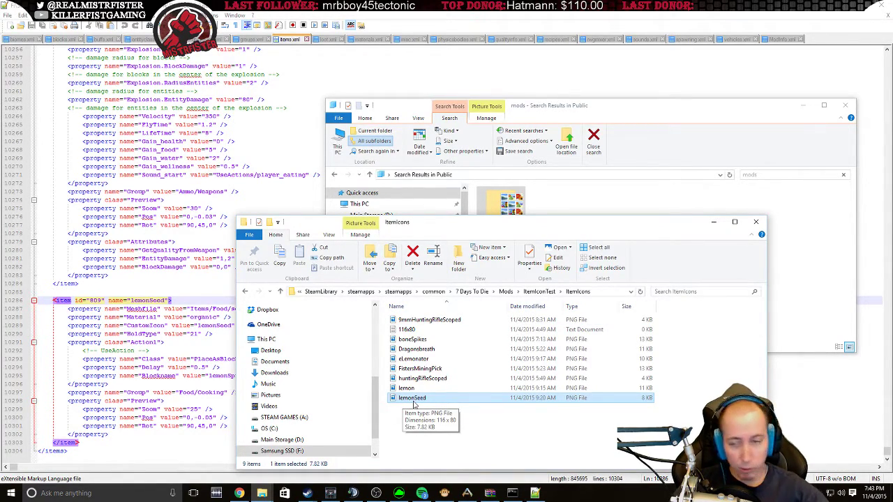
Switch back to items.xml in Notepad++ and highlight the CustomIcon property line of the lemonSeed item
left_click(124, 350)
left_click_drag(67, 325, 260, 324)
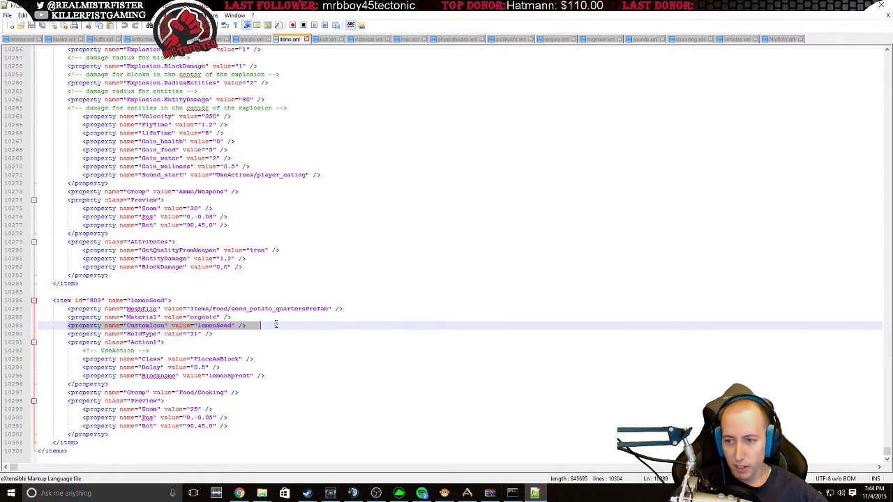
left_click(172, 325)
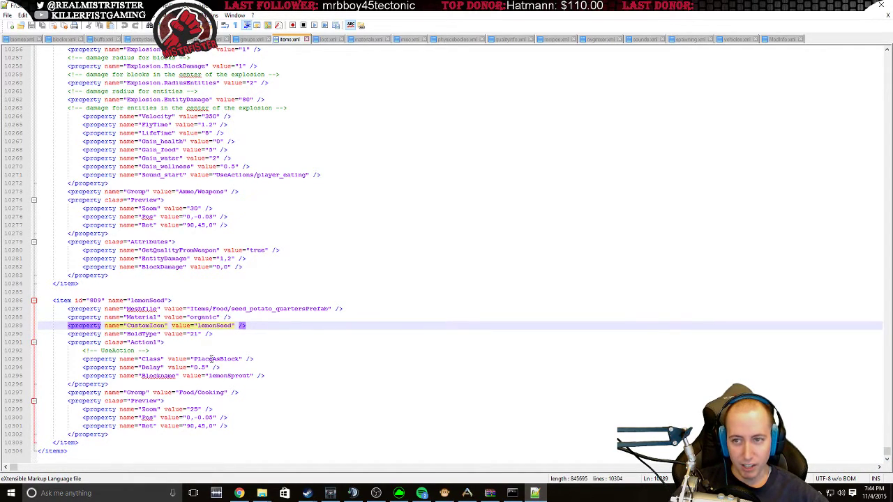
Examine the lemon and eLemonator item entries above lemonSeed in items.xml, including their CustomIcon properties, and close Notepad++
scroll(212, 359, "up", 3)
scroll(217, 239, "up", 4)
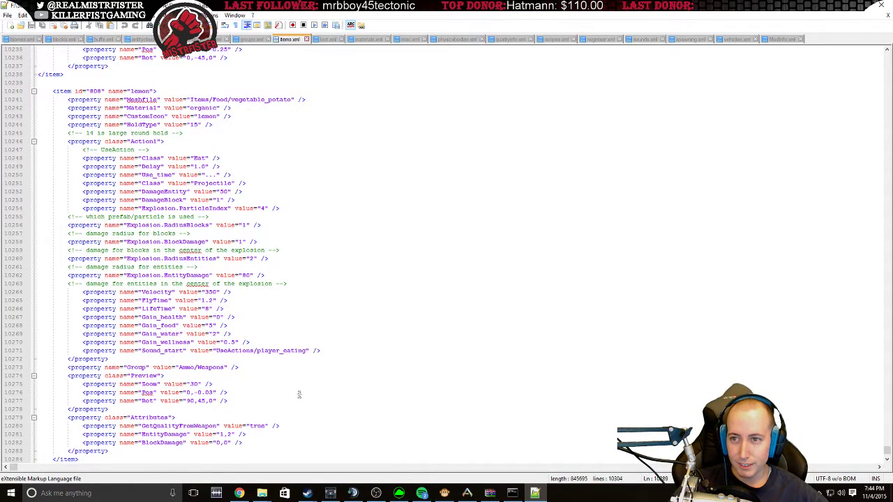
scroll(299, 394, "down", 4)
scroll(279, 335, "up", 12)
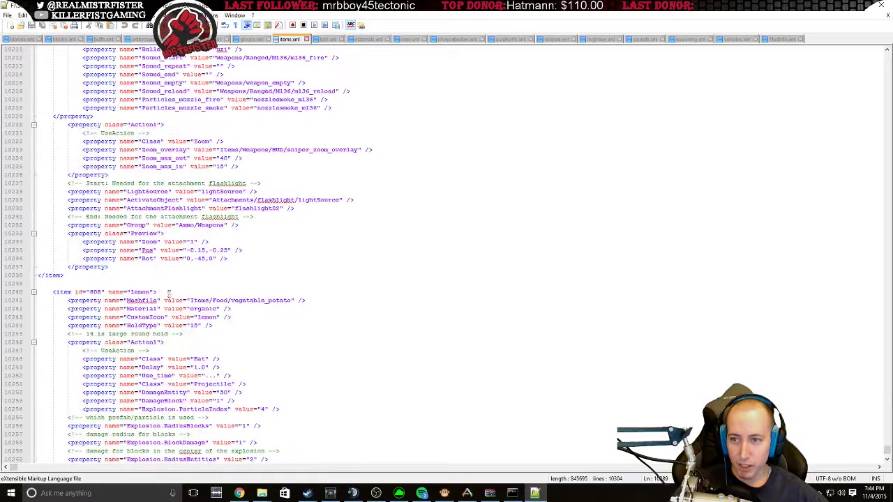
scroll(120, 358, "up", 3)
scroll(167, 391, "down", 5)
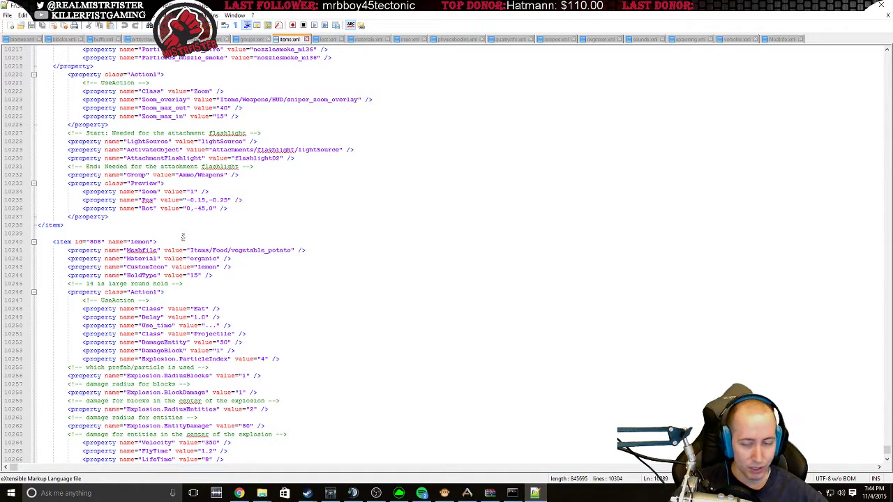
scroll(182, 237, "up", 12)
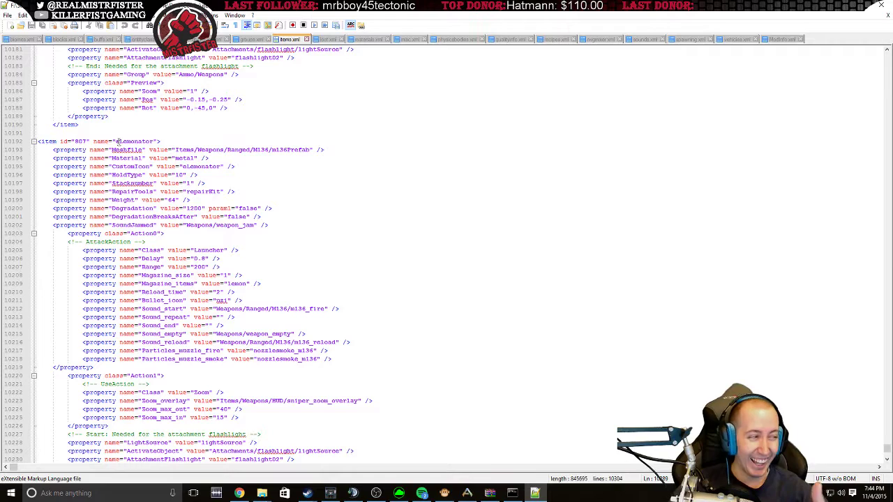
left_click(882, 7)
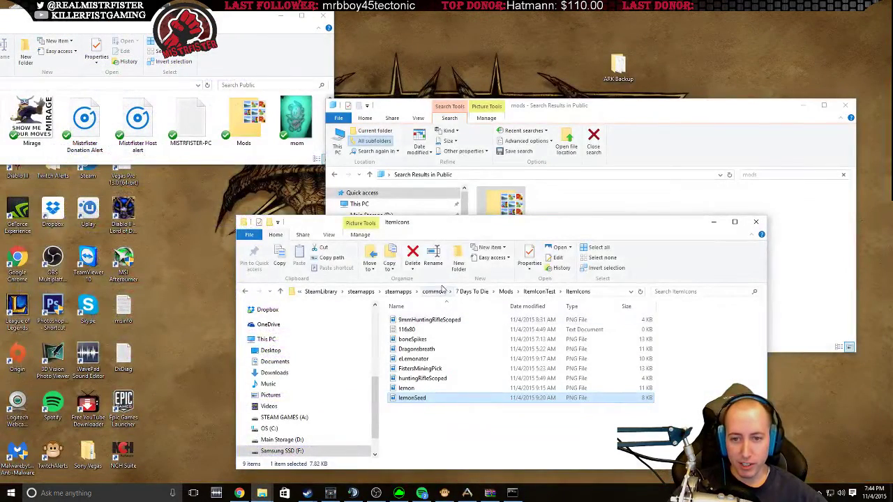
Go back to the 7 Days To Die folder, locate the Mods WinRAR archive and view its extraction options without extracting
left_click(503, 291)
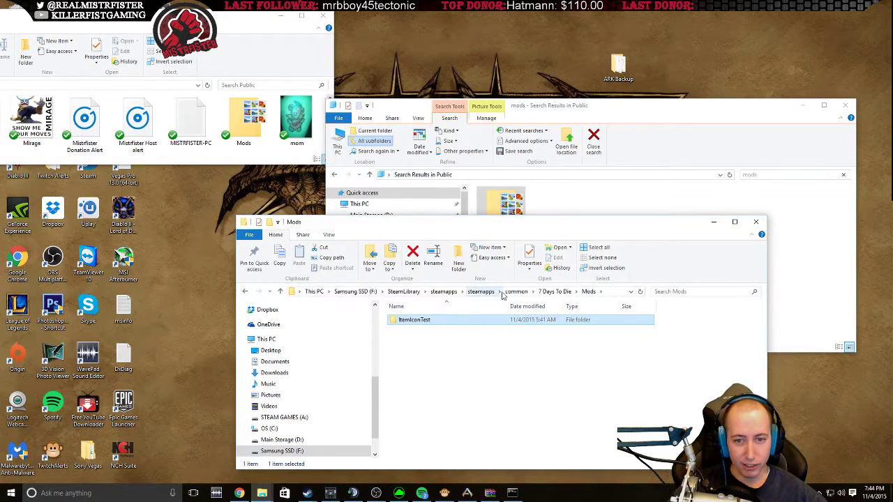
left_click(551, 292)
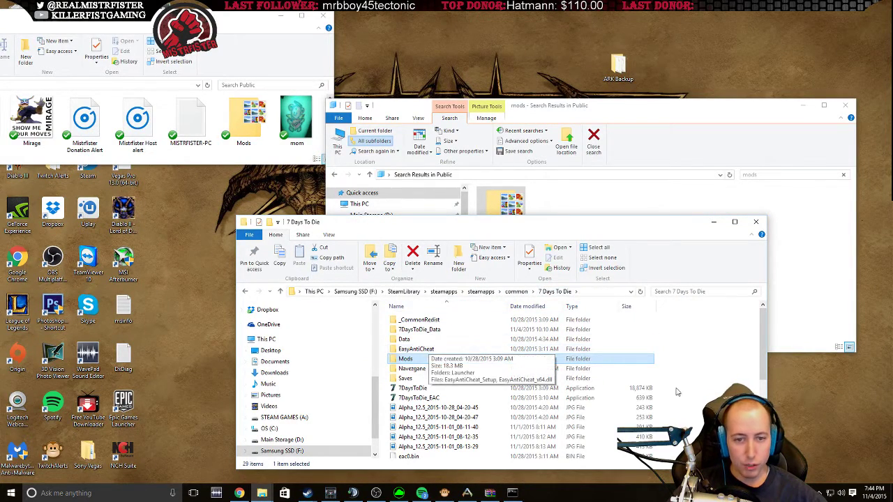
right_click(696, 357)
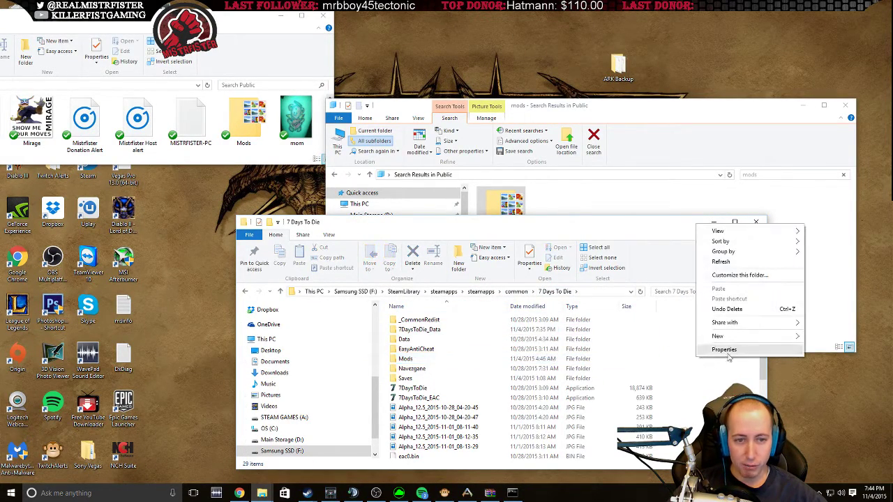
left_click(478, 373)
scroll(447, 374, "down", 4)
left_click(403, 366)
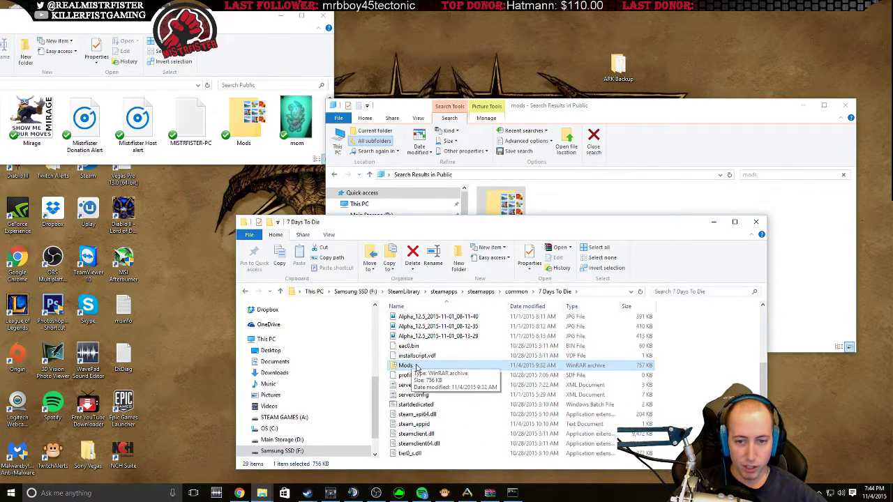
right_click(414, 366)
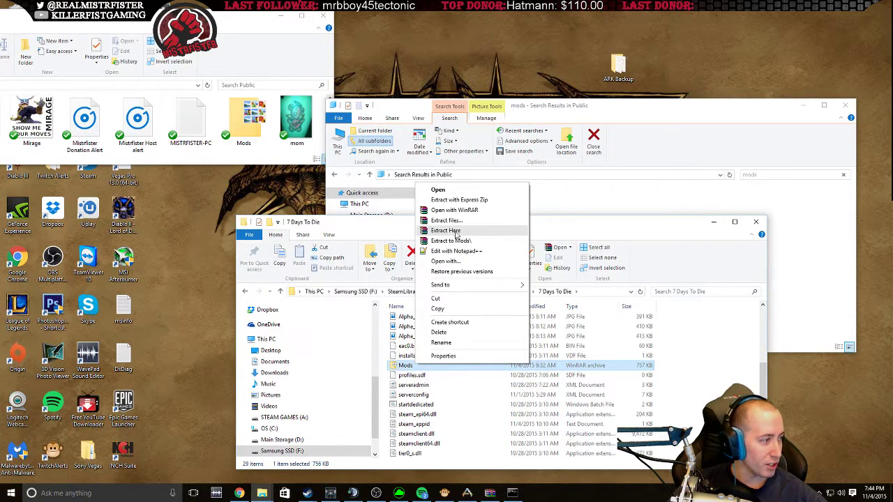
left_click(673, 371)
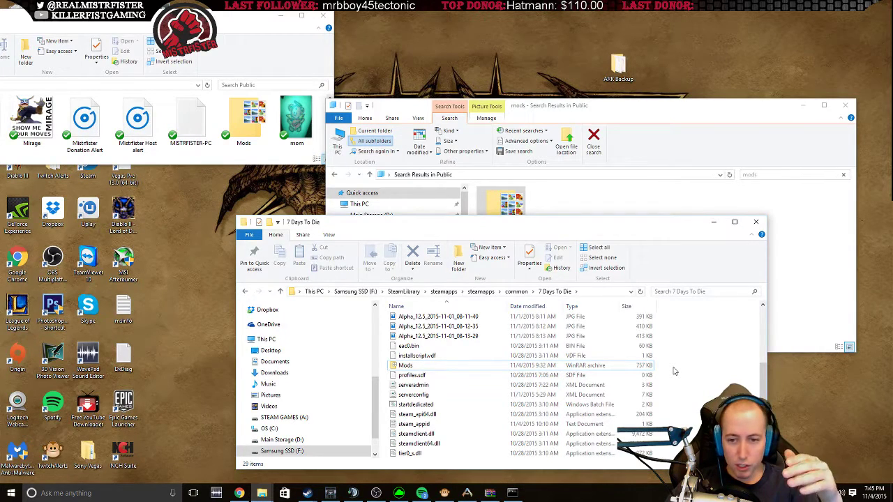
Open the Mods\ItemIconTest\ItemIcons folder to review the extracted icon files, and close that File Explorer window
scroll(607, 379, "up", 3)
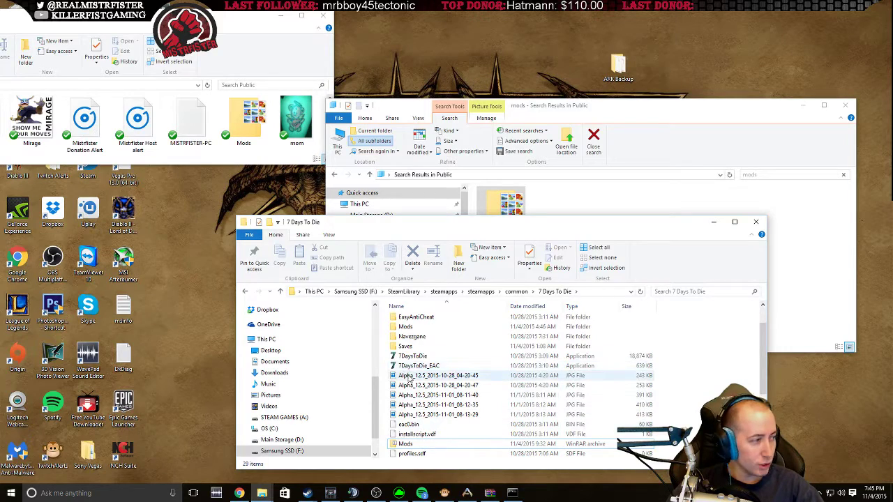
double_click(405, 327)
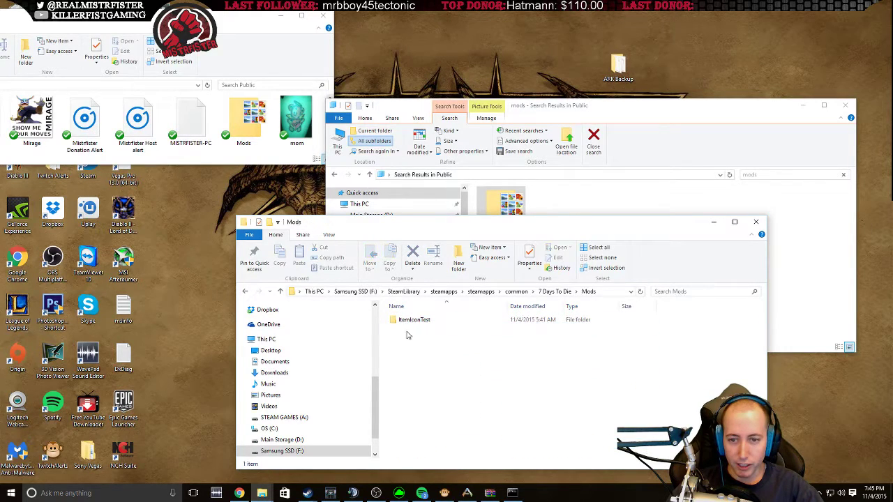
double_click(409, 321)
double_click(410, 320)
left_click(418, 319)
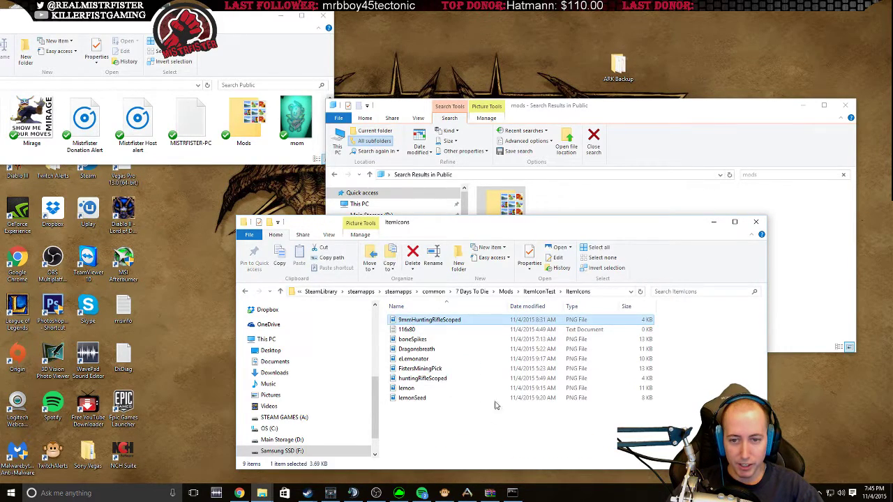
left_click(756, 222)
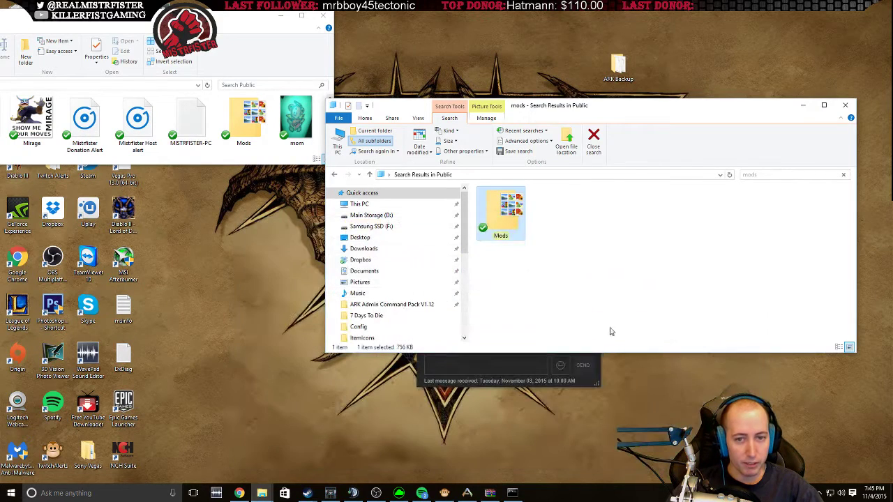